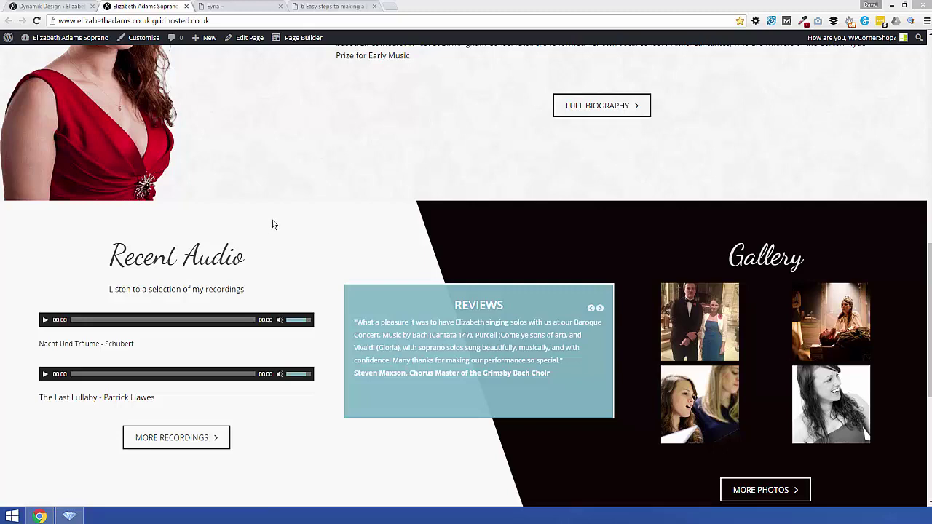
Scroll up to the Elizabeth Adams SOPRANO hero section with its navigation
scroll(294, 222, up, 5)
scroll(295, 222, up, 3)
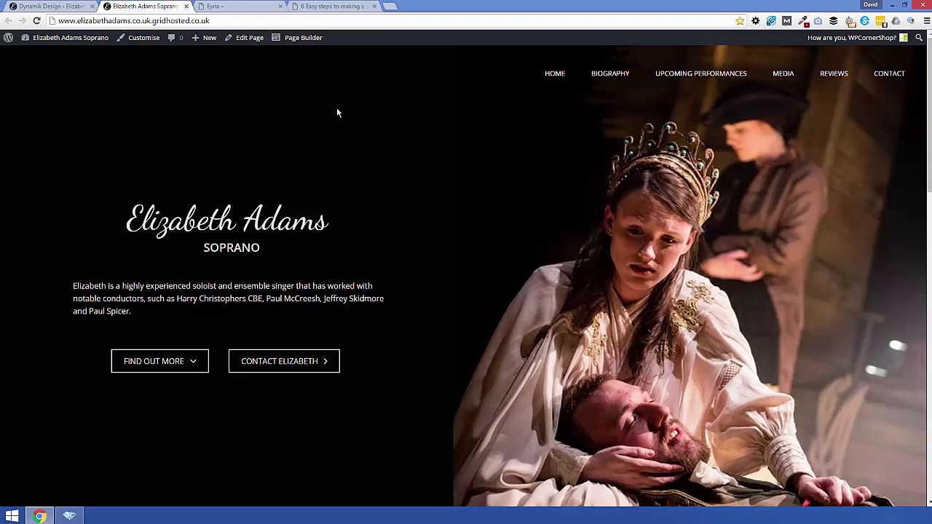
Switch to the '6 Easy steps' Beaver Builder transparent header article and skim it
click(313, 7)
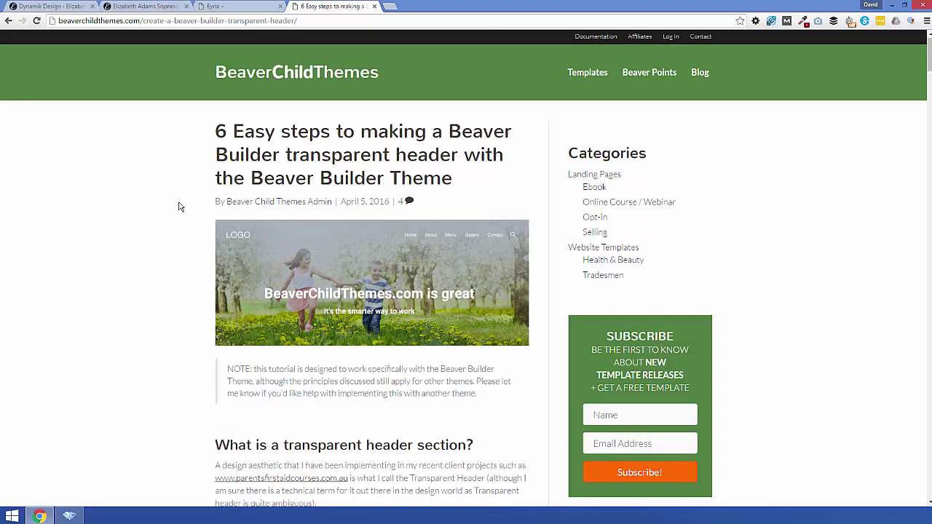
scroll(179, 204, down, 2)
scroll(175, 137, up, 1)
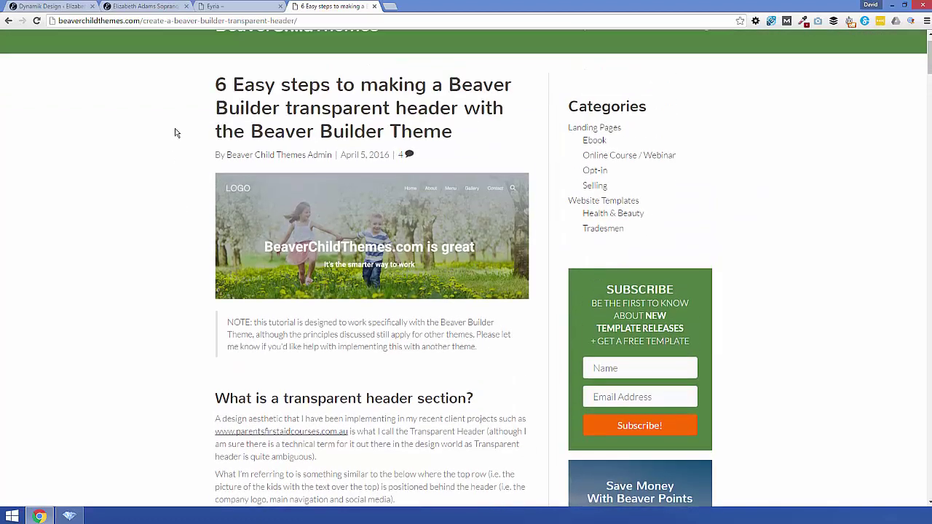
Browse the Eyria demo's big header, then return to the Elizabeth Adams Soprano tab
click(226, 9)
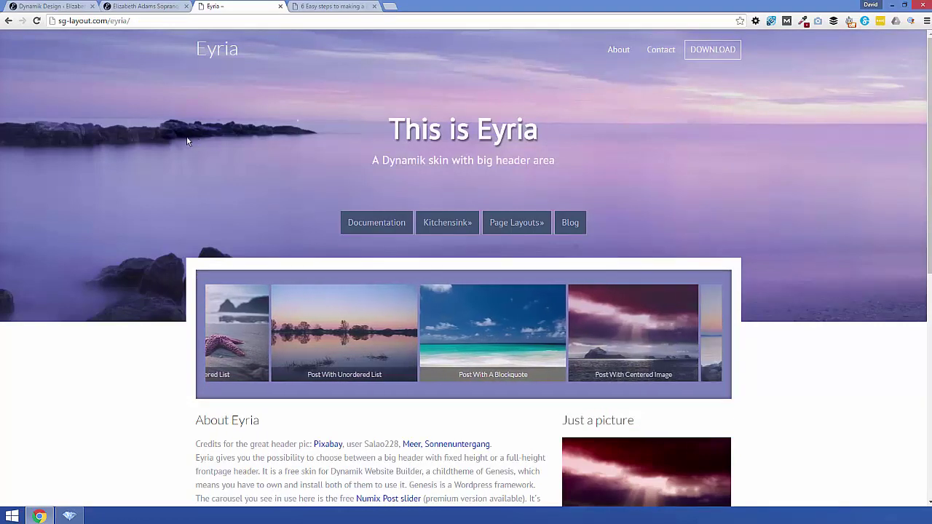
scroll(128, 354, down, 2)
scroll(126, 354, down, 3)
scroll(125, 354, up, 5)
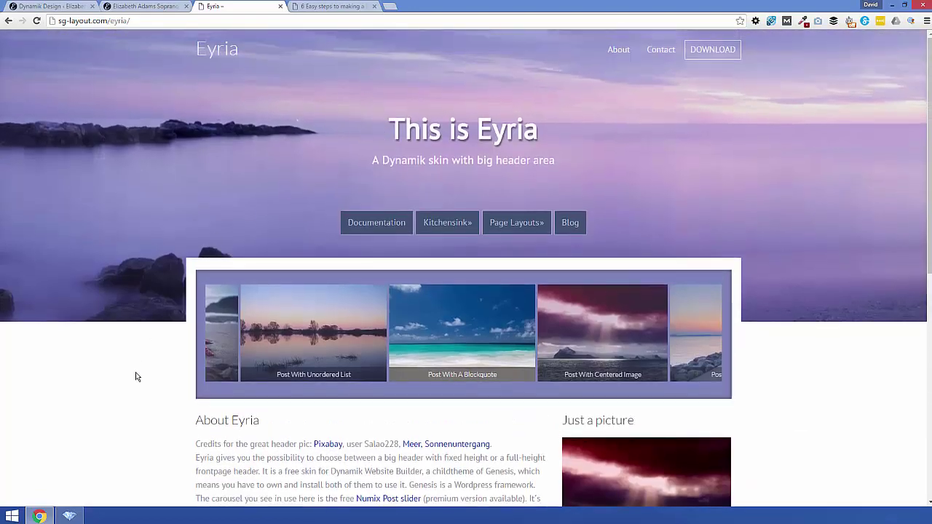
scroll(135, 373, down, 4)
scroll(132, 362, up, 3)
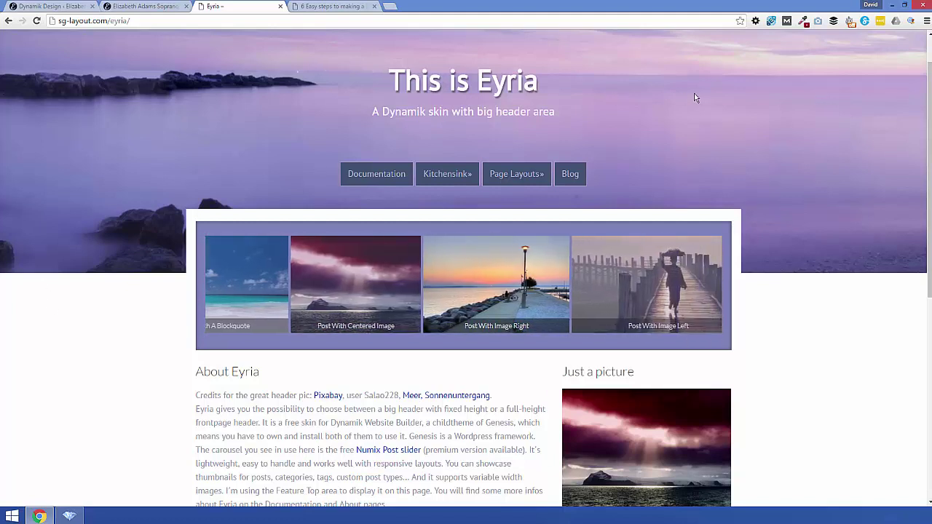
scroll(799, 330, up, 1)
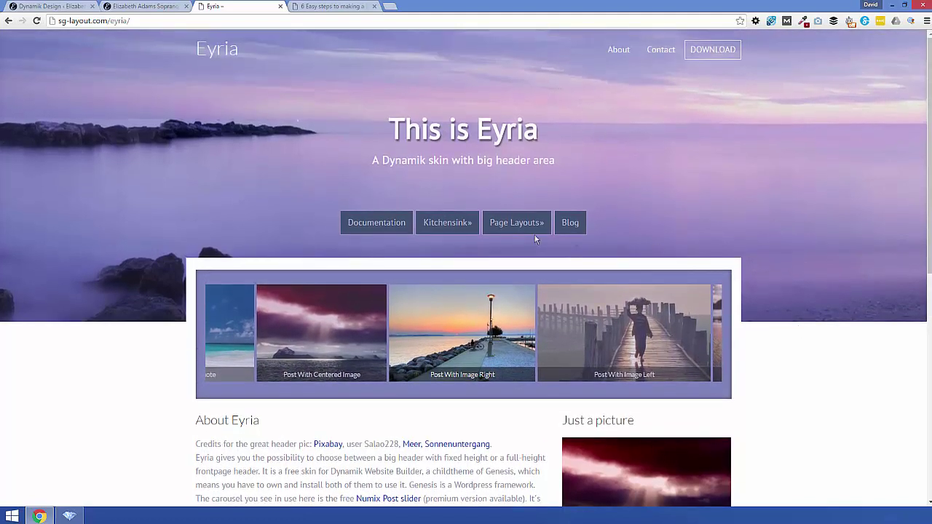
click(143, 7)
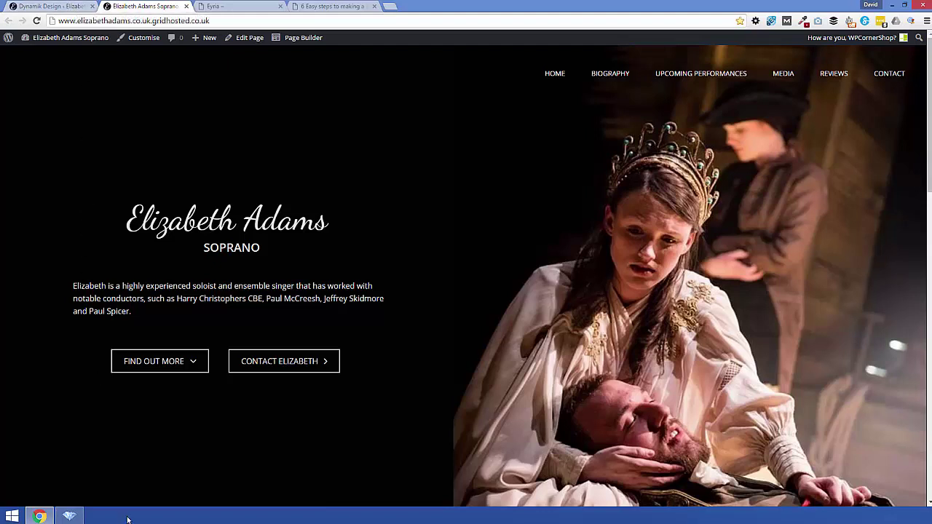
click(69, 517)
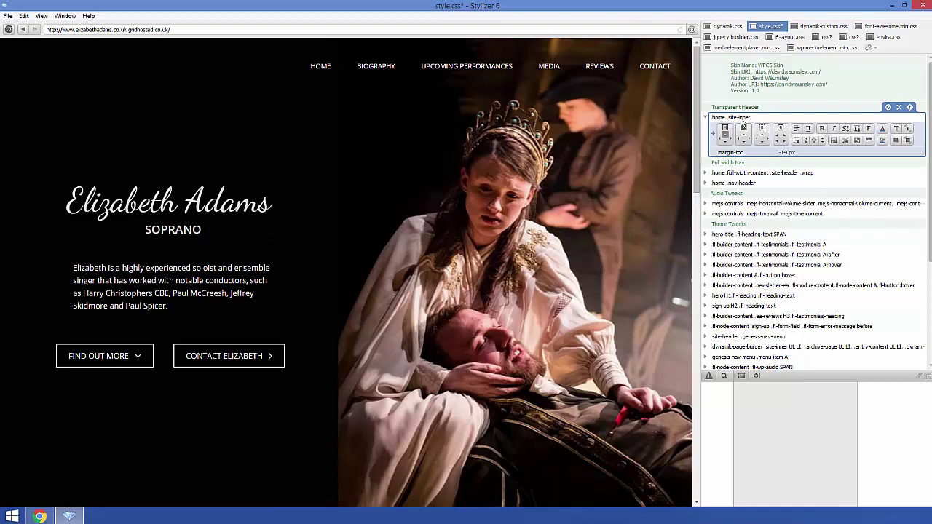
click(774, 154)
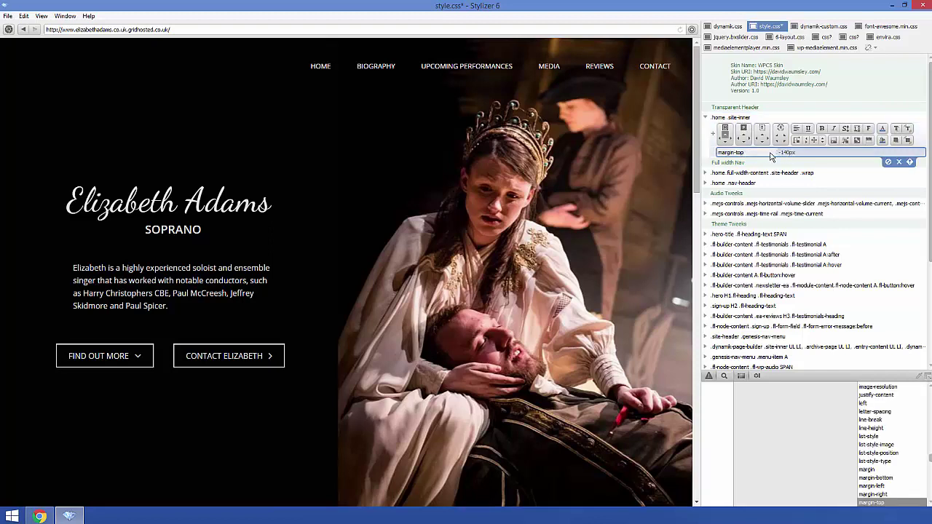
click(810, 153)
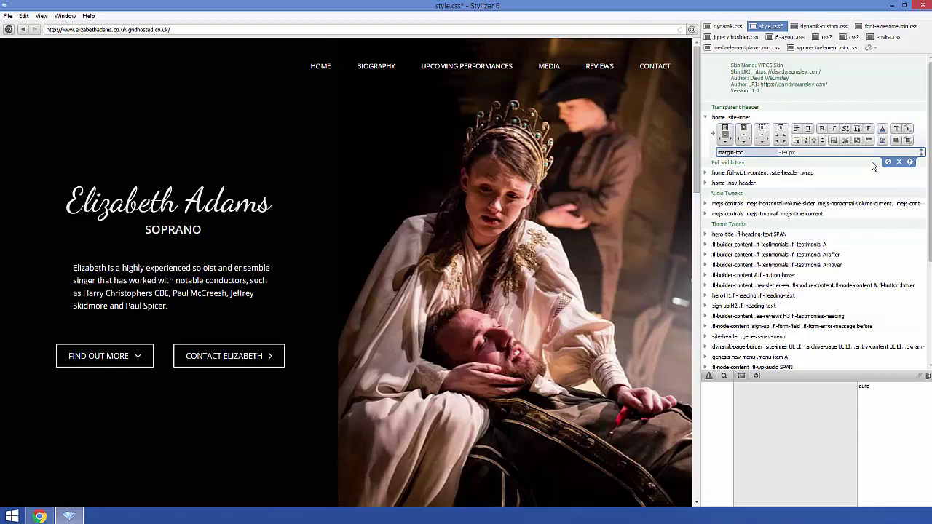
click(893, 6)
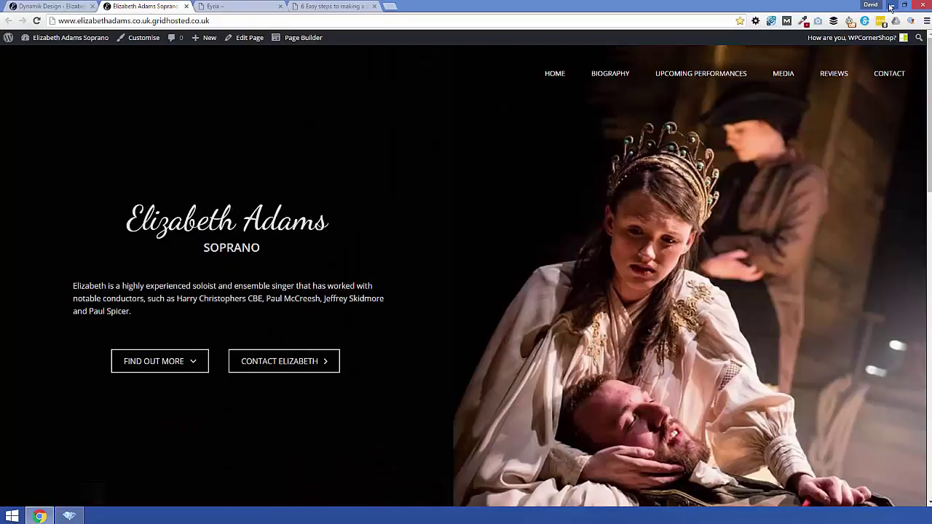
Check the Dynamik Design header settings: title area height 100 and Top Margin 40
click(54, 6)
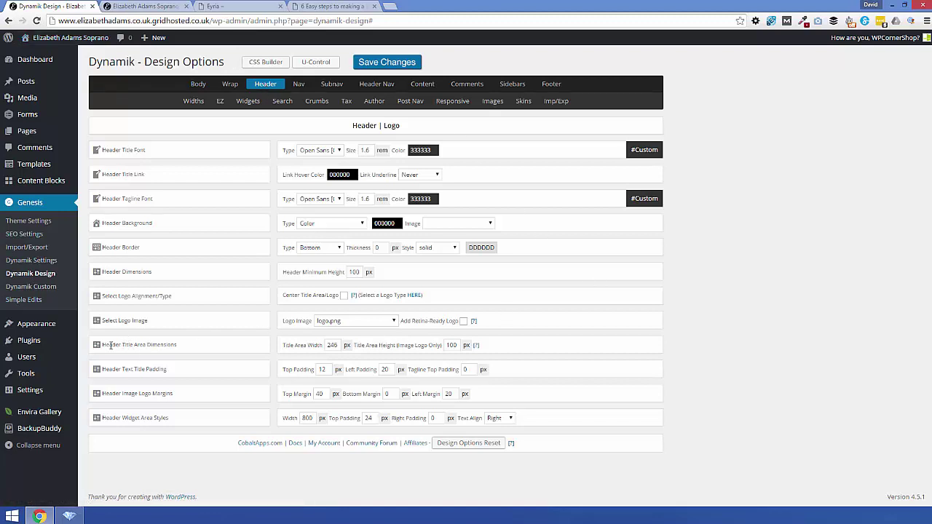
drag(109, 345, 170, 345)
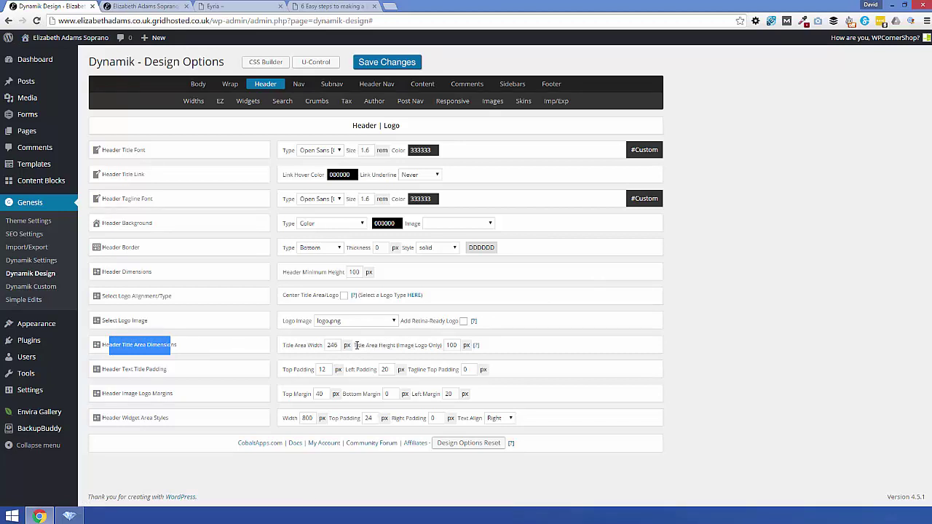
click(458, 345)
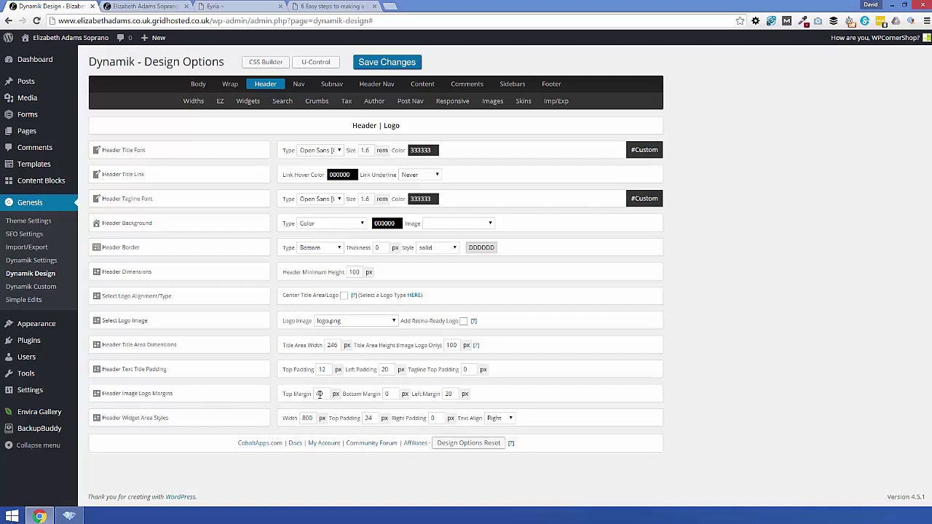
drag(326, 394, 316, 394)
click(74, 517)
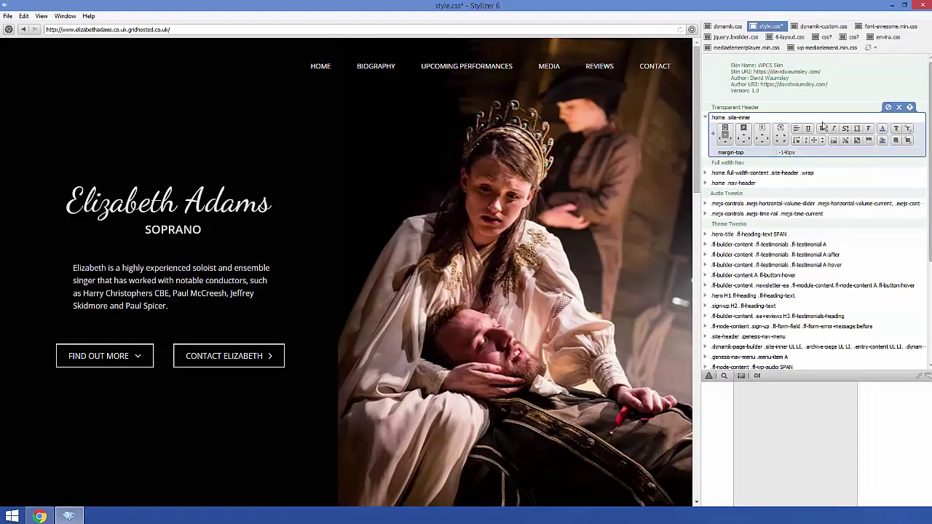
Disable the -140px .home .site-inner margin and inspect the logo's .header-image .title-area rule
click(888, 107)
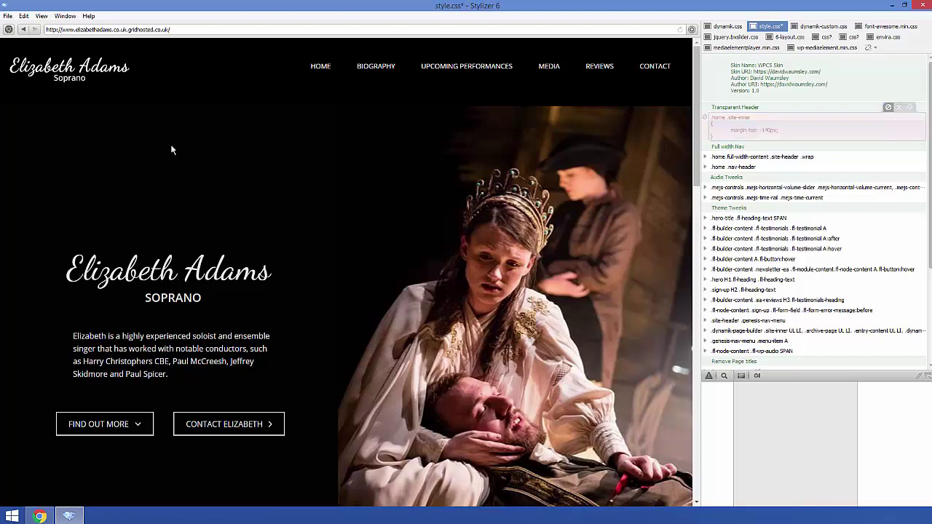
key(ctrl+b)
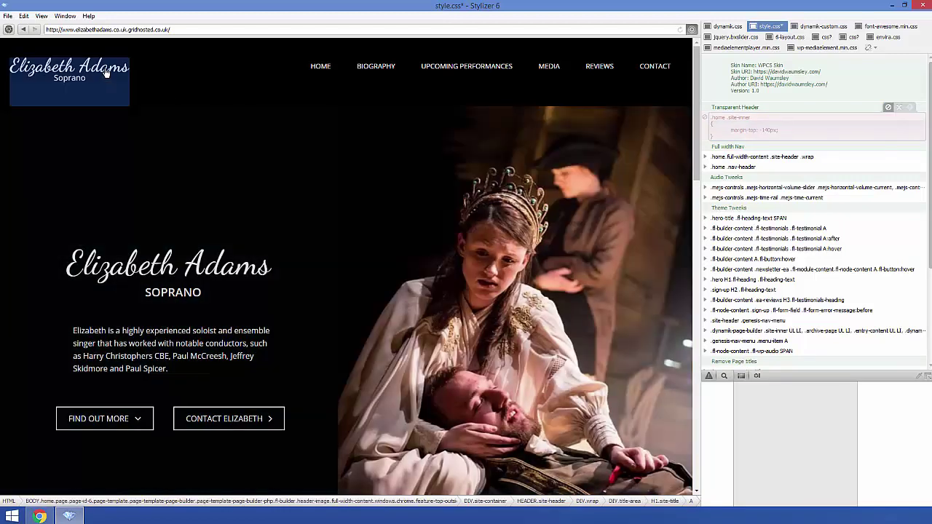
click(106, 71)
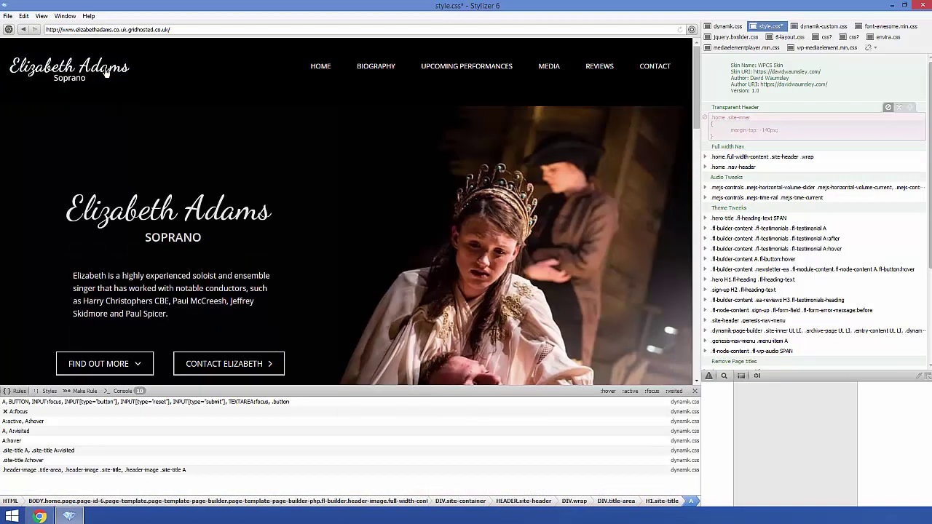
click(113, 469)
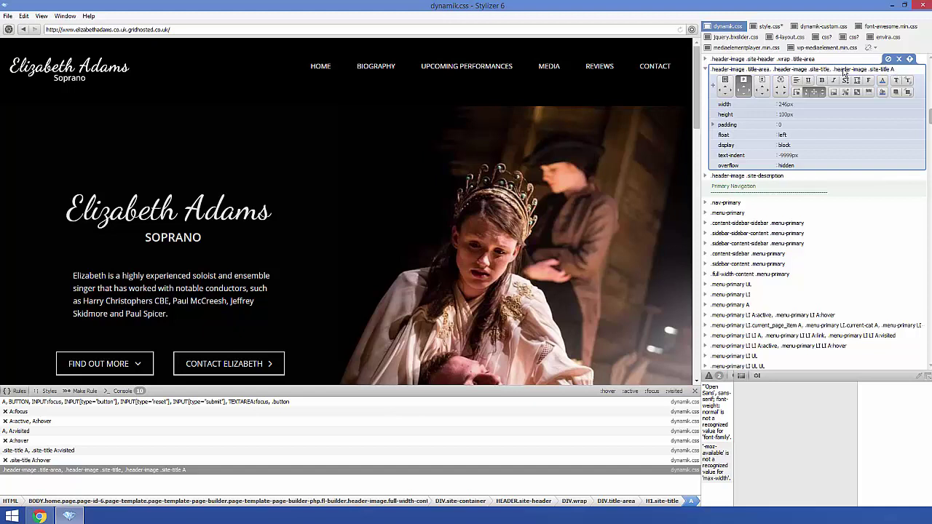
Return to style.css, then hide Stylizer to view the Dynamik Design Header options
click(767, 27)
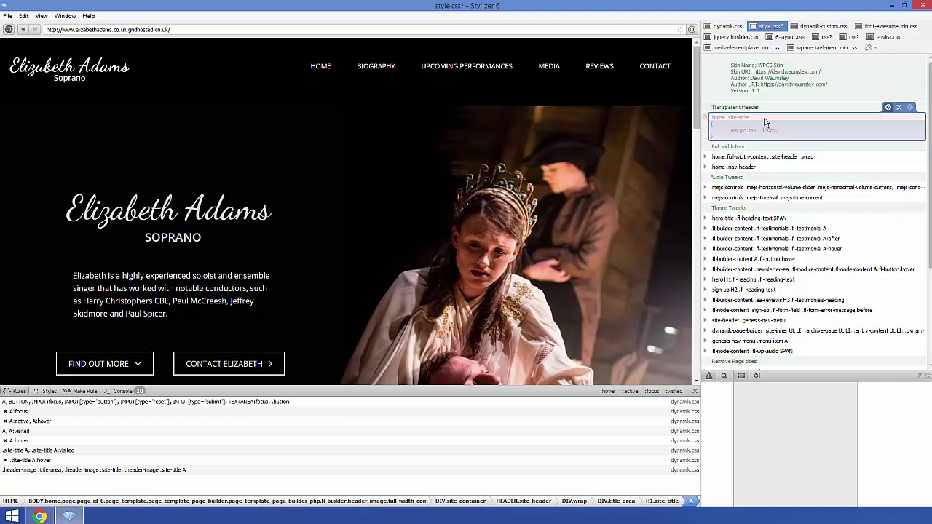
click(892, 6)
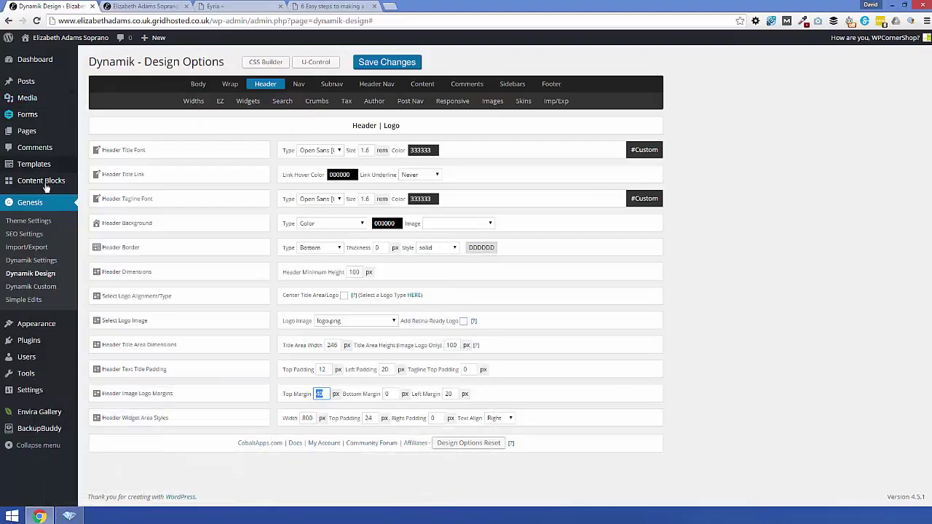
Confirm the Dynamik Custom CSS box is empty, then return to Stylizer
click(29, 289)
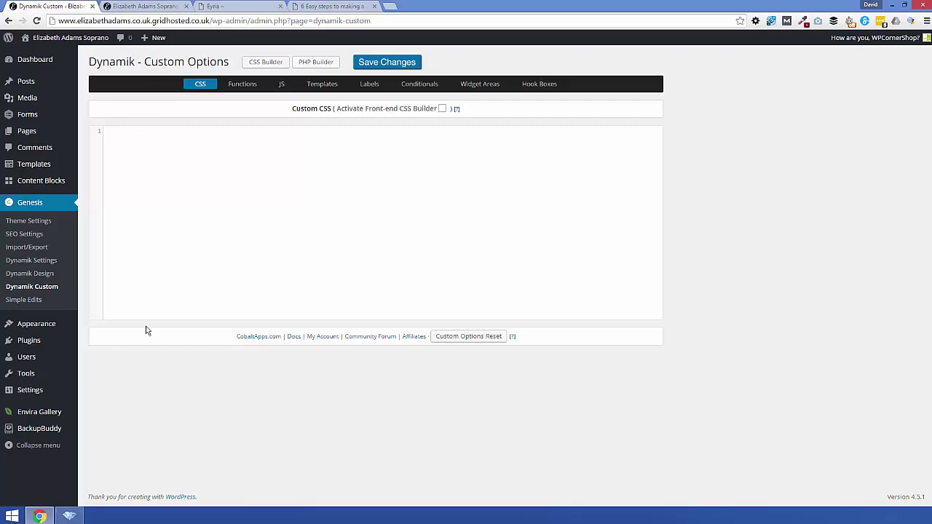
click(73, 519)
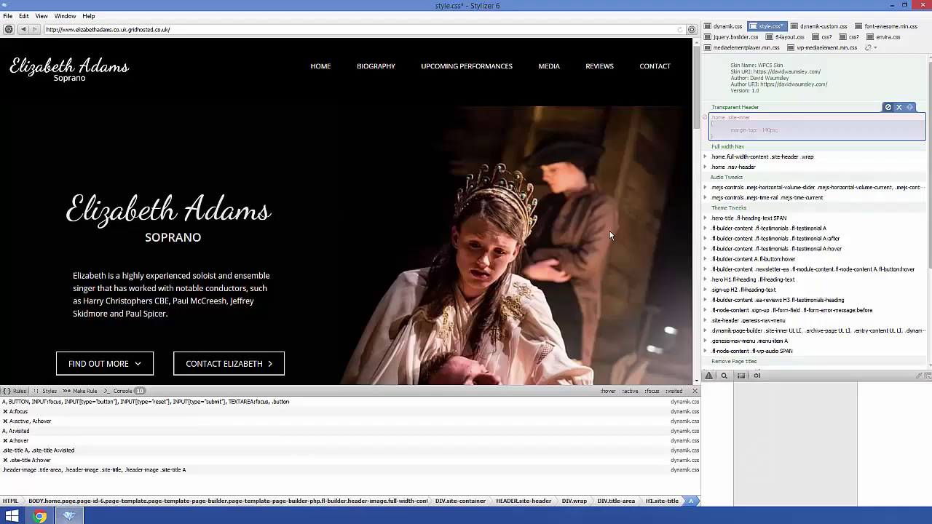
Insert a new site-title rule below Transparent Header and delete its seven copied properties
click(744, 129)
right_click(744, 130)
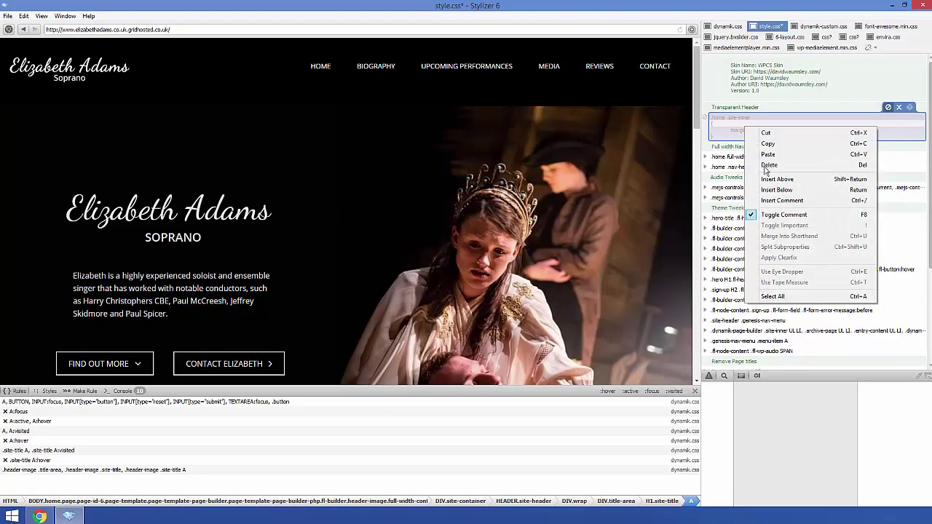
click(776, 189)
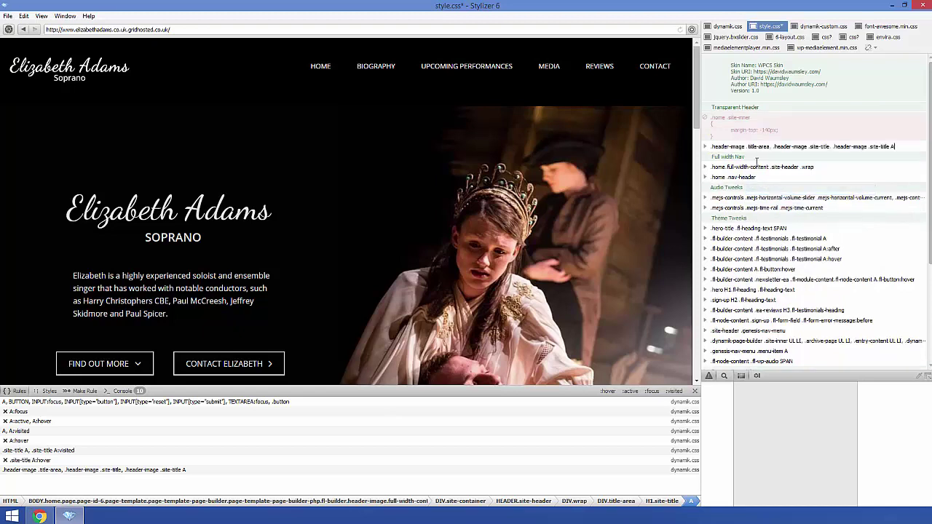
click(705, 148)
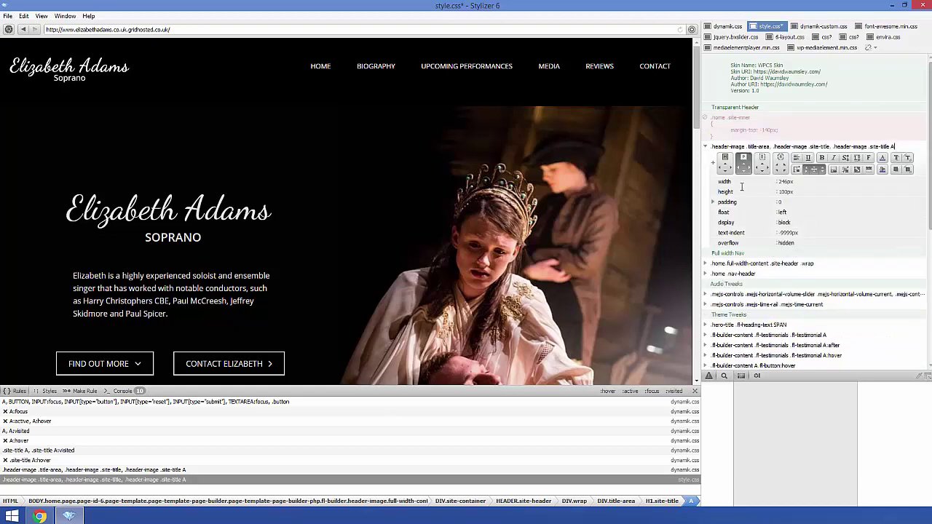
drag(742, 186, 747, 243)
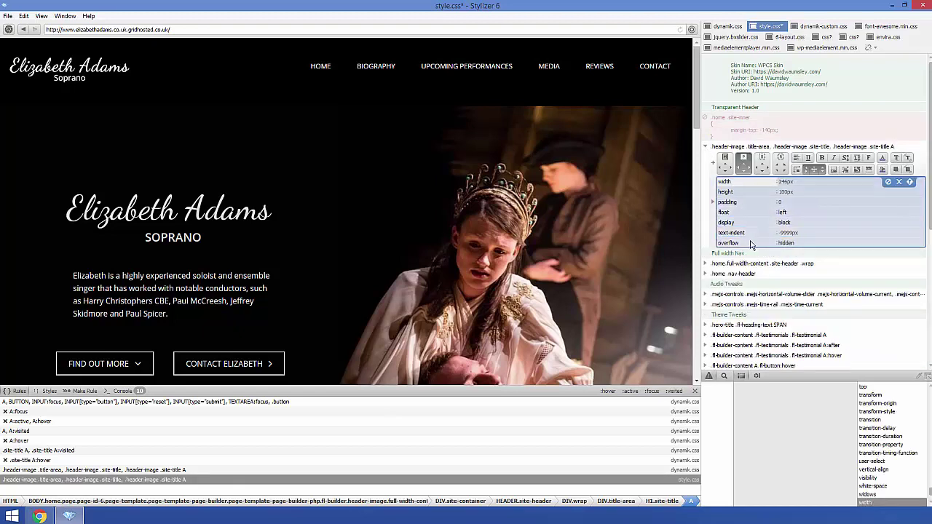
key(Delete)
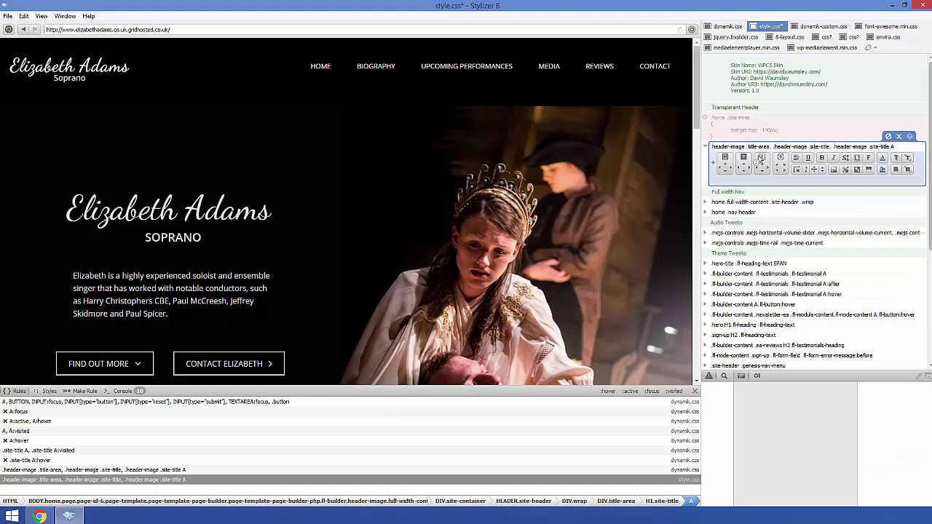
Add position: relative to the new site-title rule
click(743, 182)
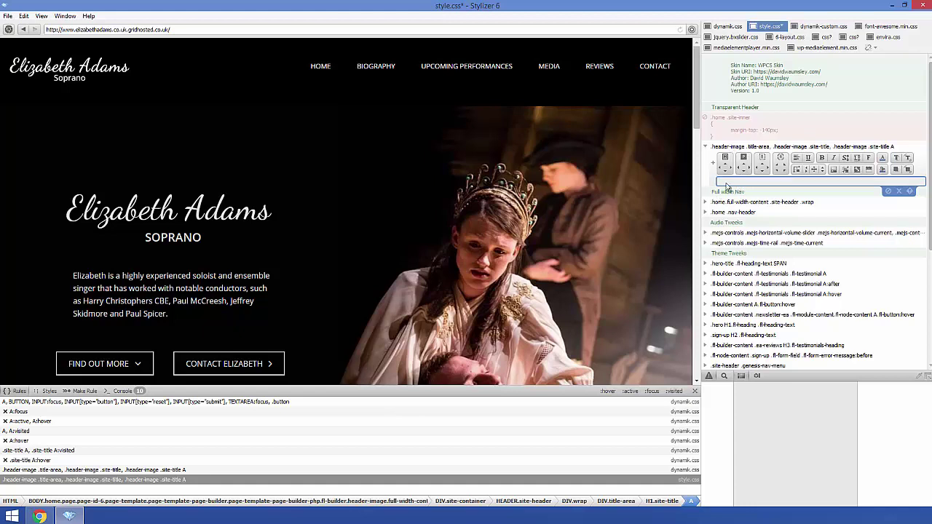
text(pos)
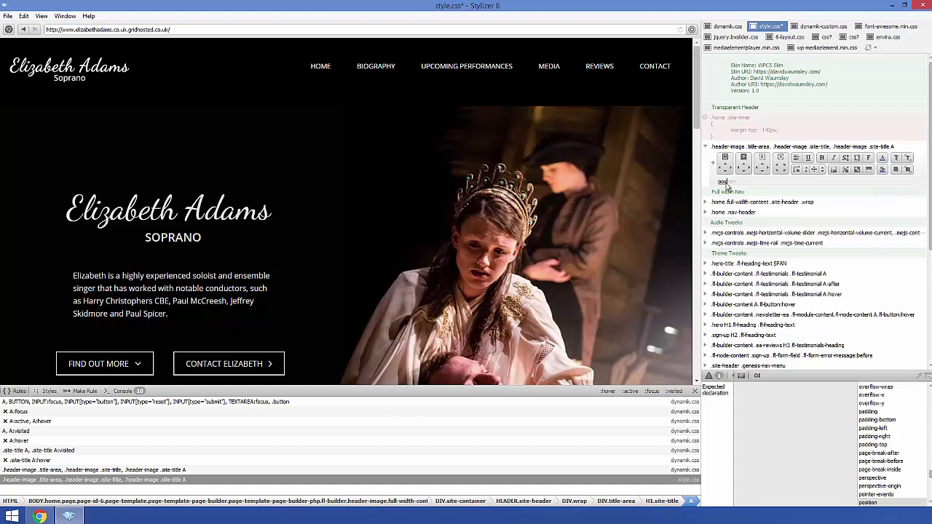
key(Tab)
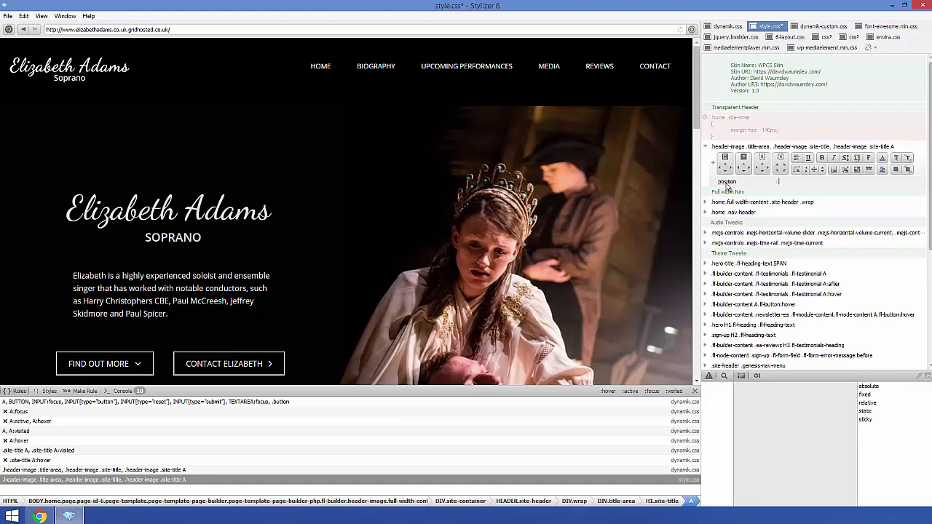
text(r)
key(Return)
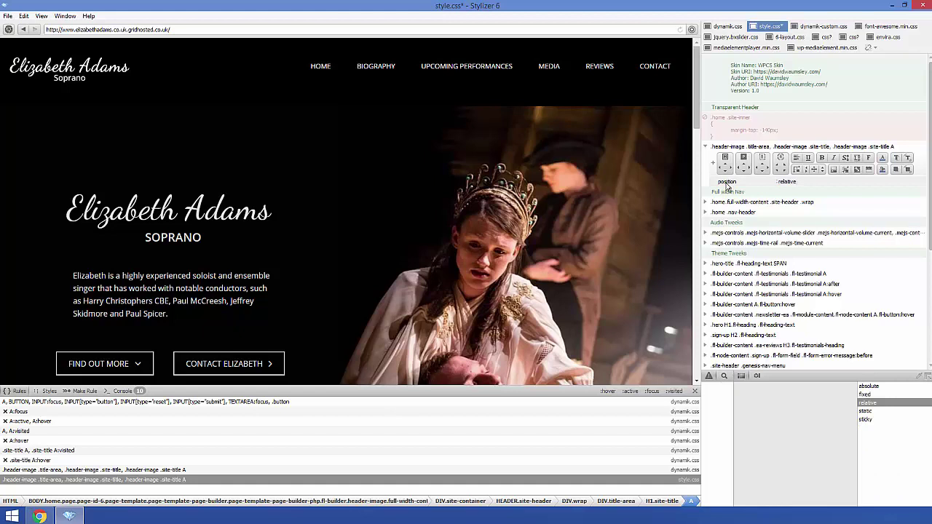
key(Return)
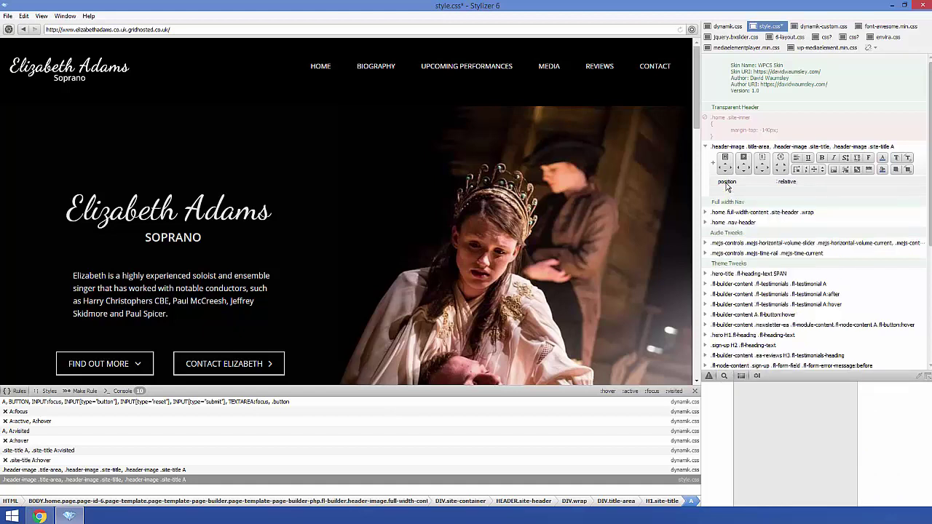
Re-enable the commented margin-top: -140px in the .home .site-inner rule
click(812, 119)
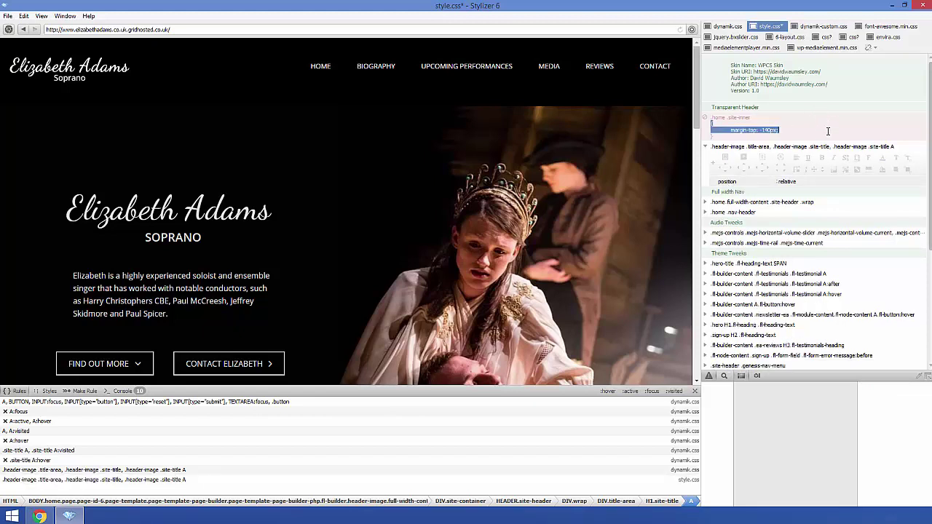
right_click(826, 130)
click(799, 129)
drag(711, 126, 836, 148)
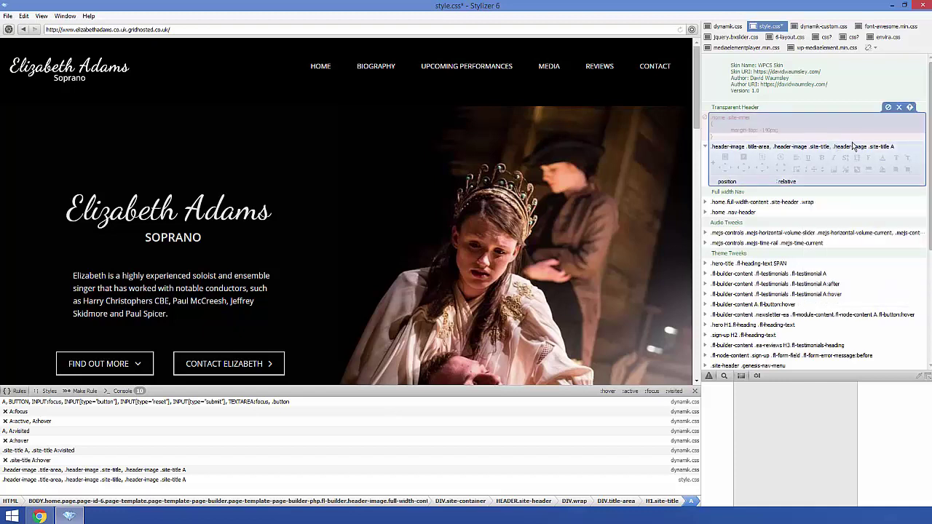
click(889, 108)
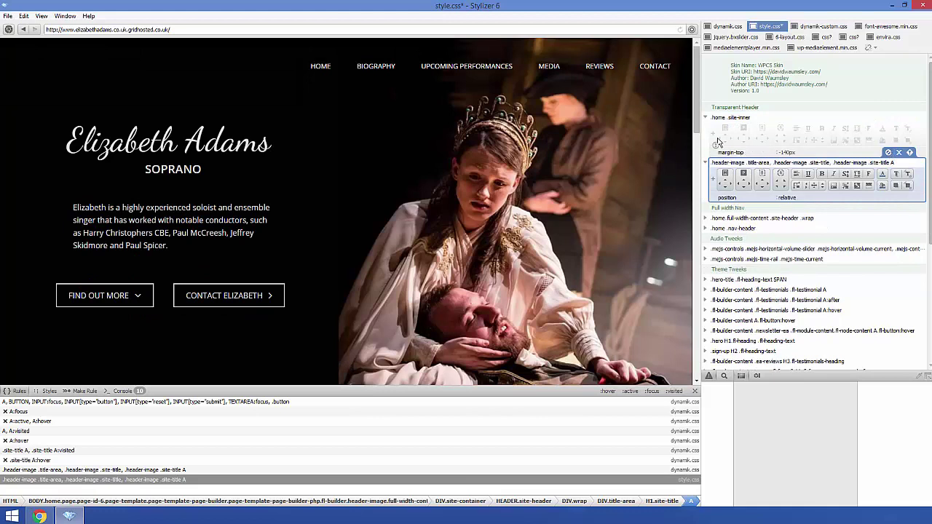
Add z-index: 1 below position: relative in the site-title rule
click(778, 199)
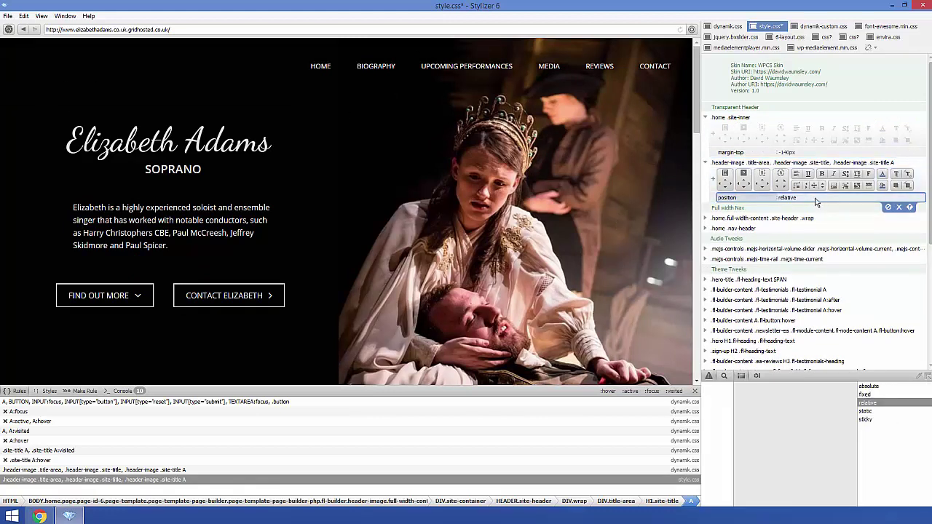
key(Return)
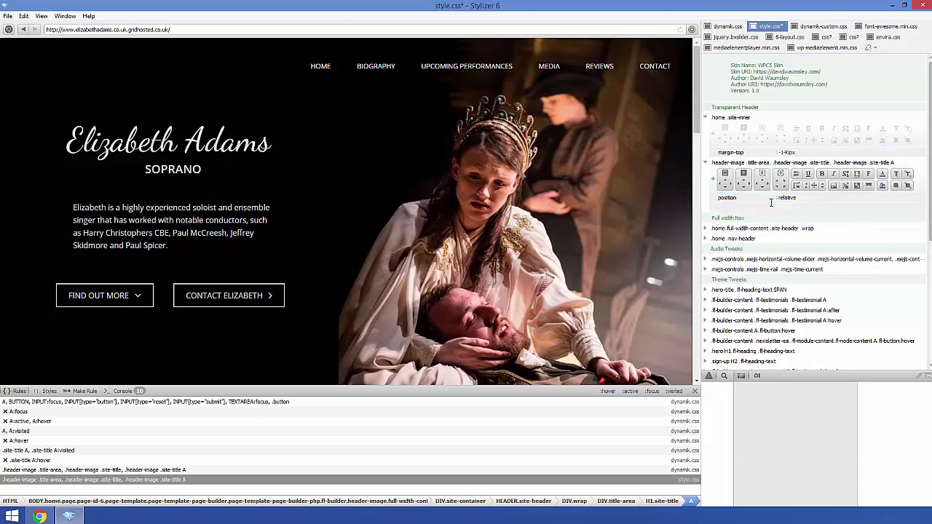
text(z)
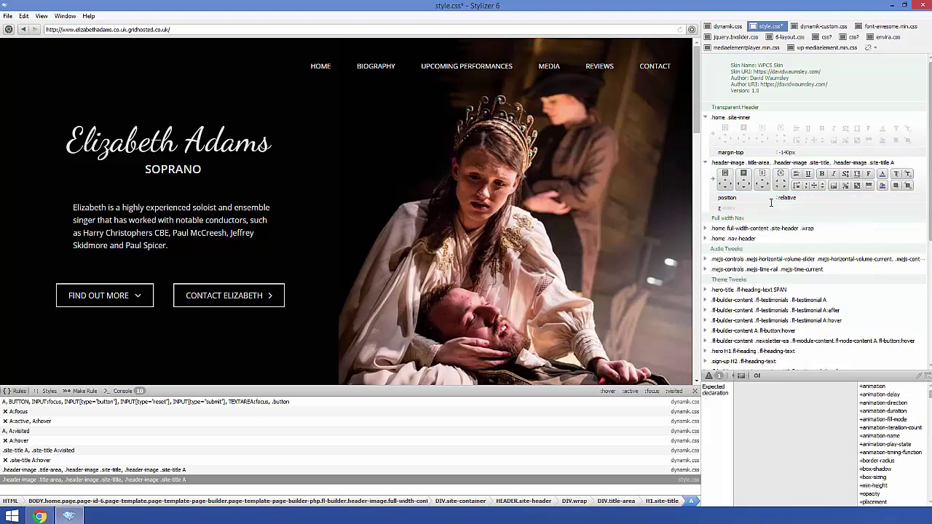
key(Tab)
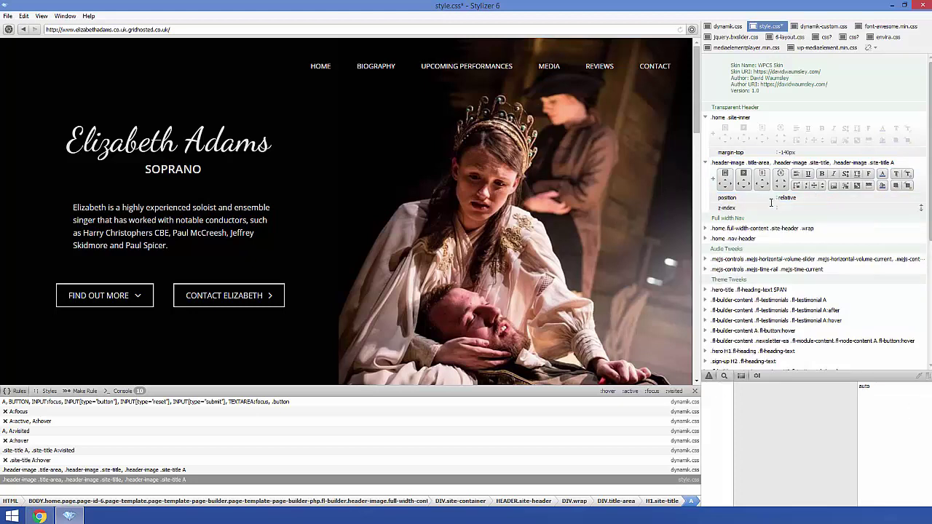
text(1)
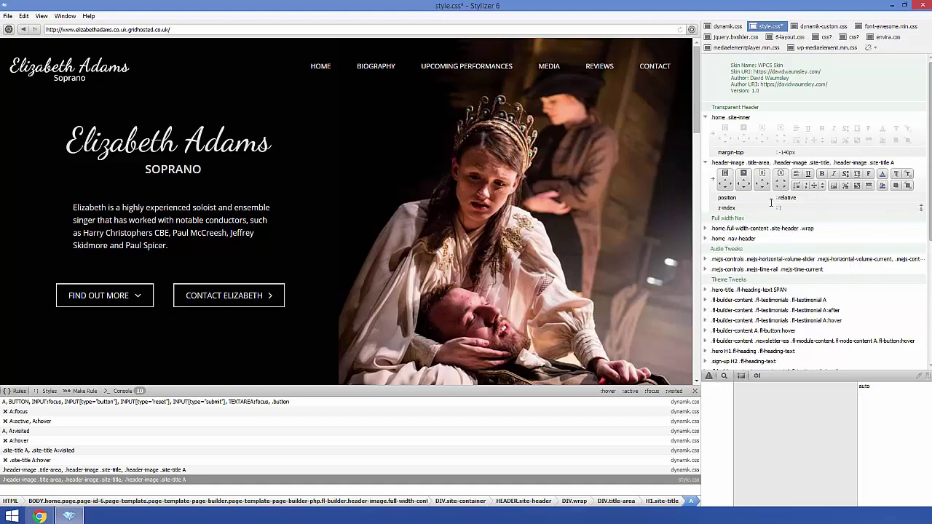